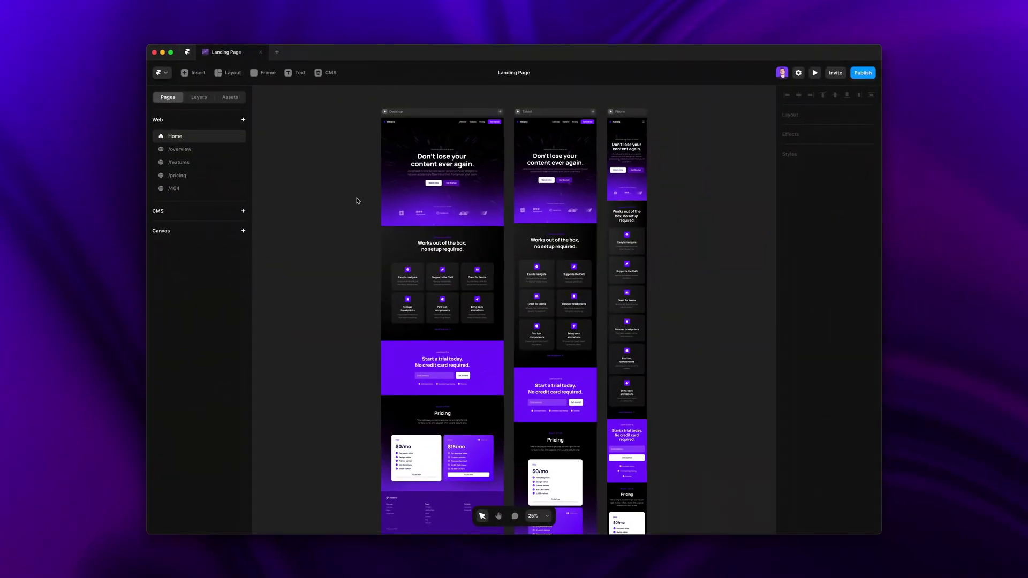
Step: Run 'See Version History…' from the command palette to list the Landing Page's saved versions
key(super+k)
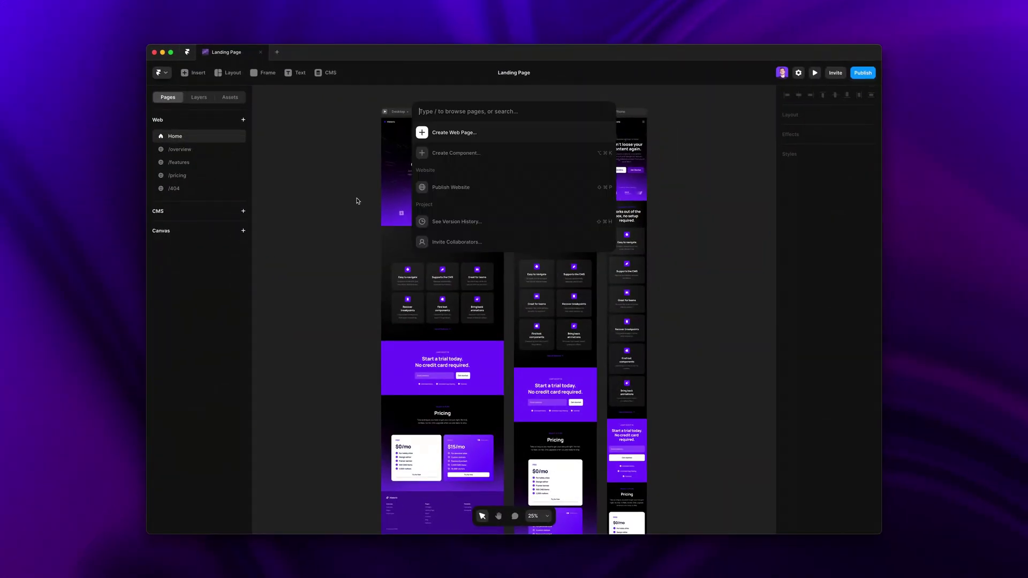
key(Down)
key(Down)
key(Down)
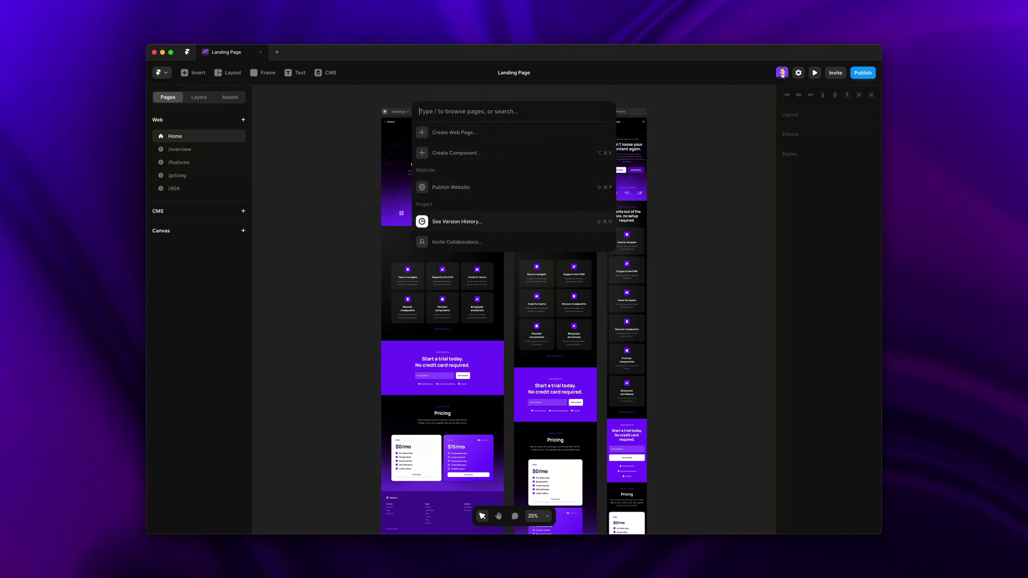
key(Return)
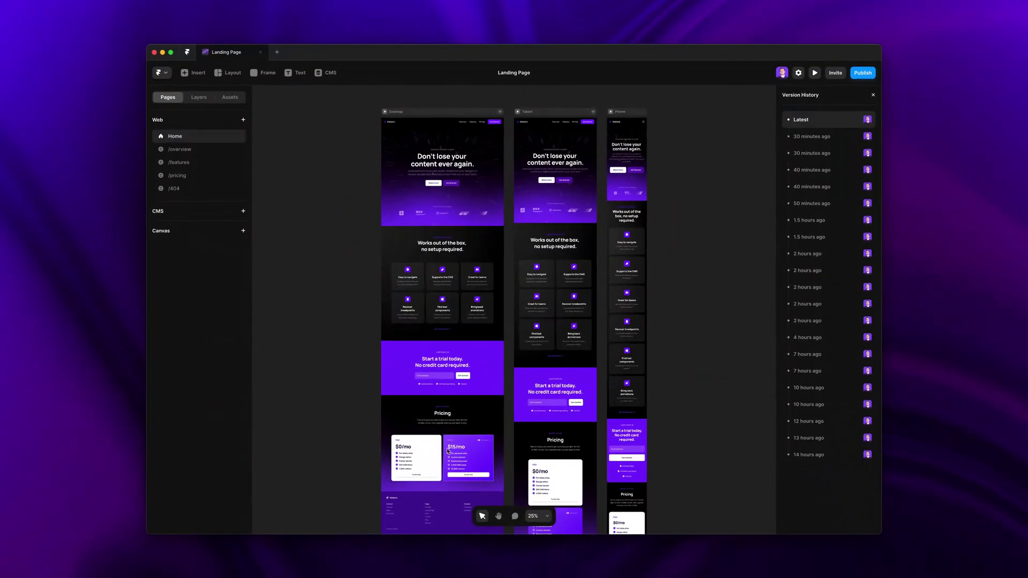
scroll(446, 452, up, 3)
scroll(445, 453, up, 3)
scroll(446, 452, up, 2)
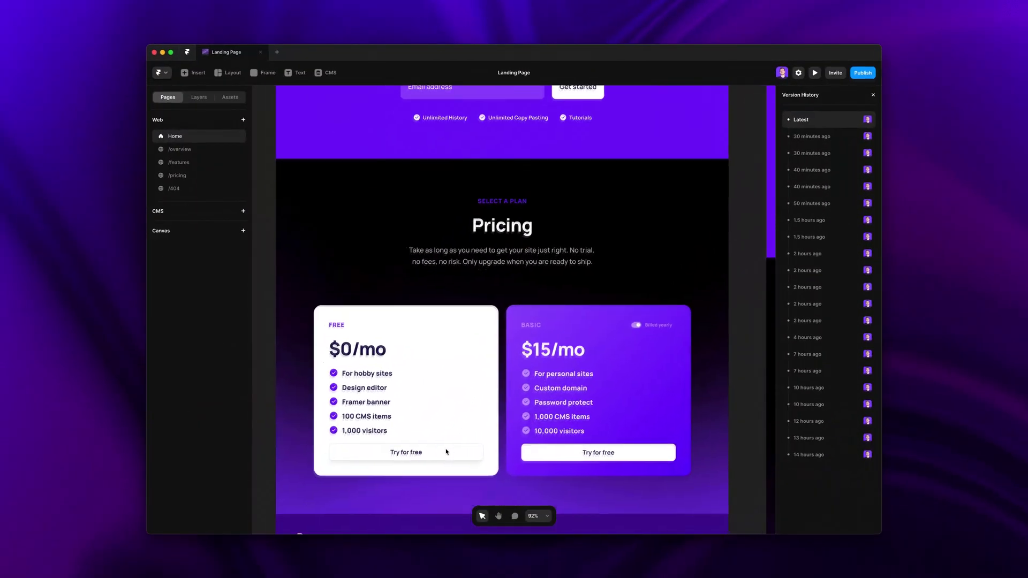
scroll(446, 451, up, 1)
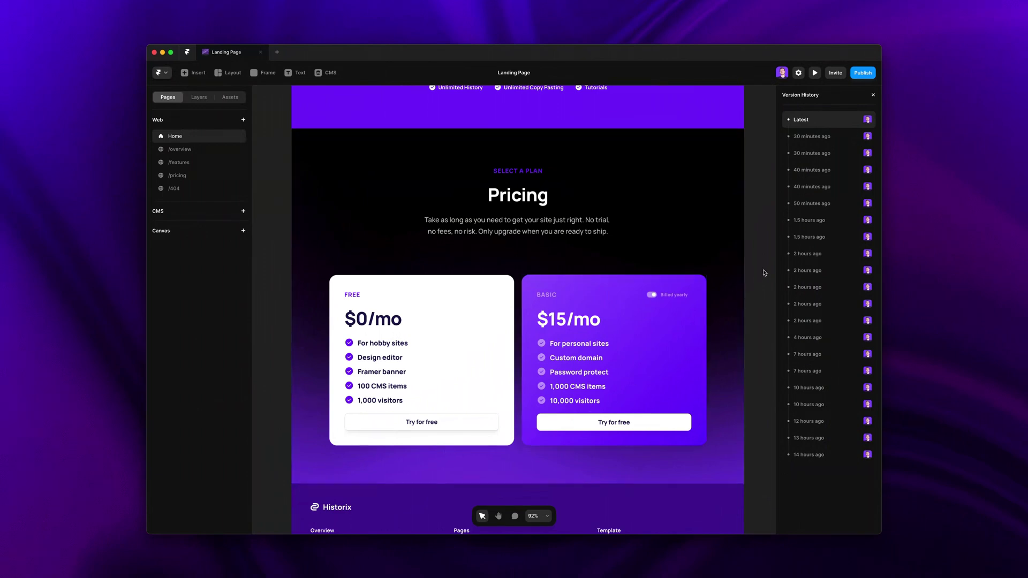
Step: Copy the PRO $25/mo card from the 1.5-hours-ago version and return to Latest to restore three tiers
click(820, 241)
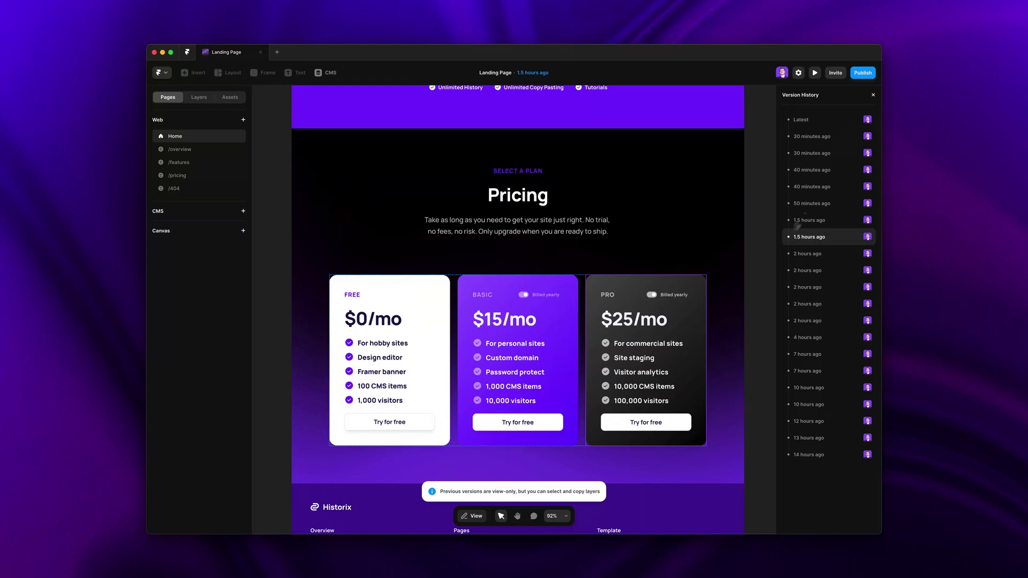
click(820, 124)
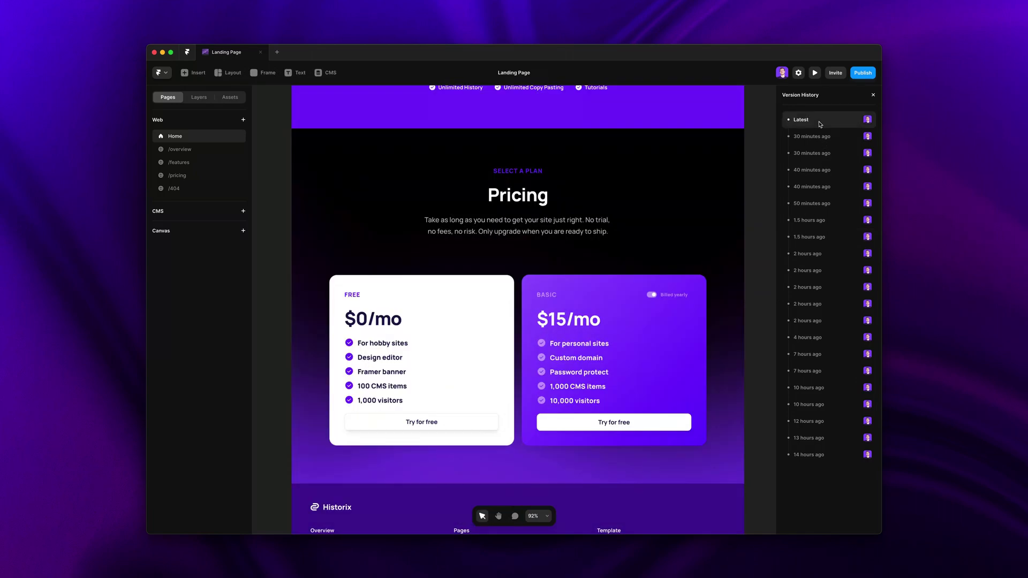
mouse_move(633, 348)
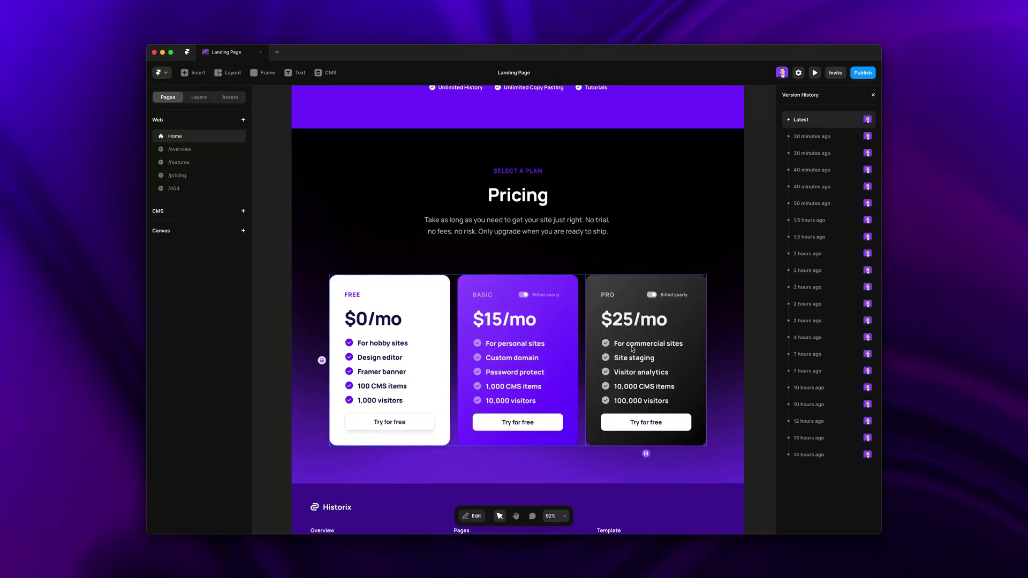
scroll(631, 349, down, 5)
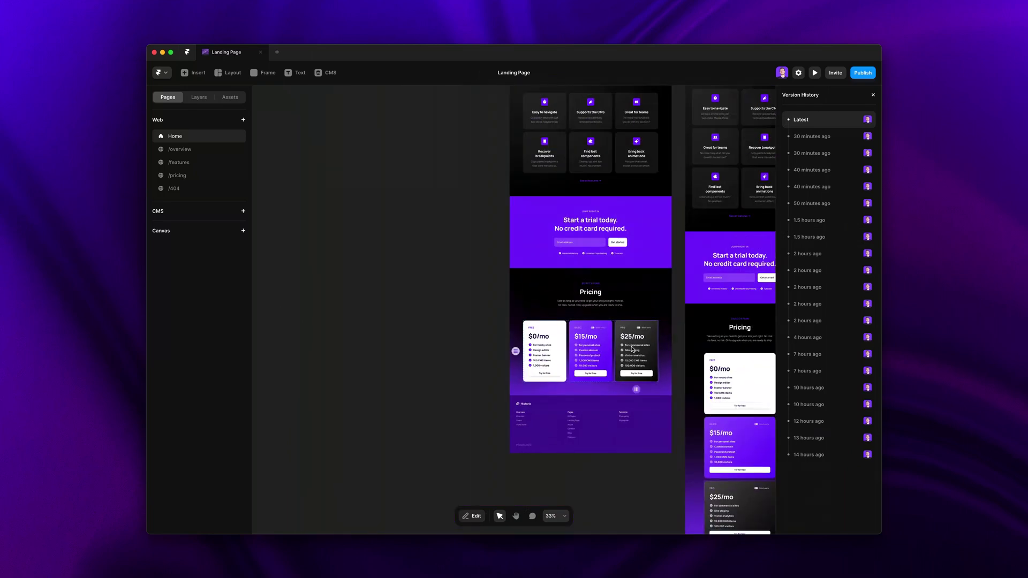
scroll(632, 348, down, 3)
scroll(632, 349, down, 2)
scroll(631, 348, right, 2)
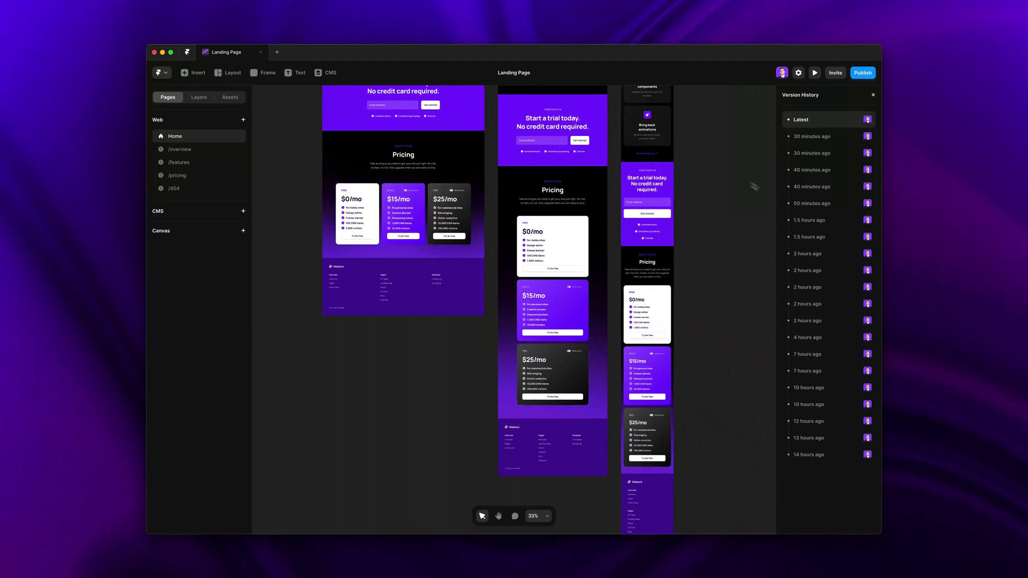
Step: Browse the 4-, 10- and 14-hours-ago versions, copy the FAQ section and return to Latest with it
click(819, 340)
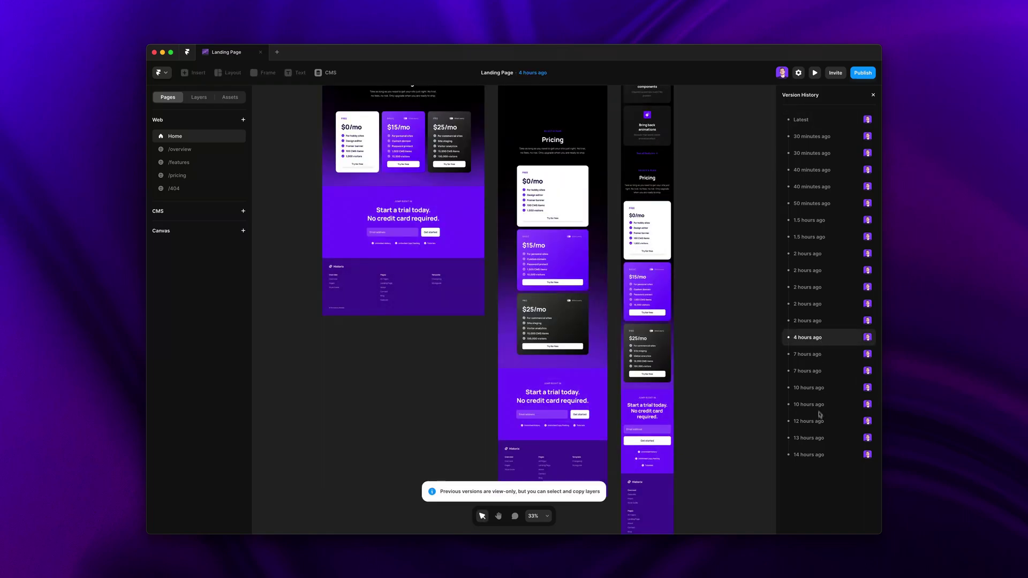
click(819, 389)
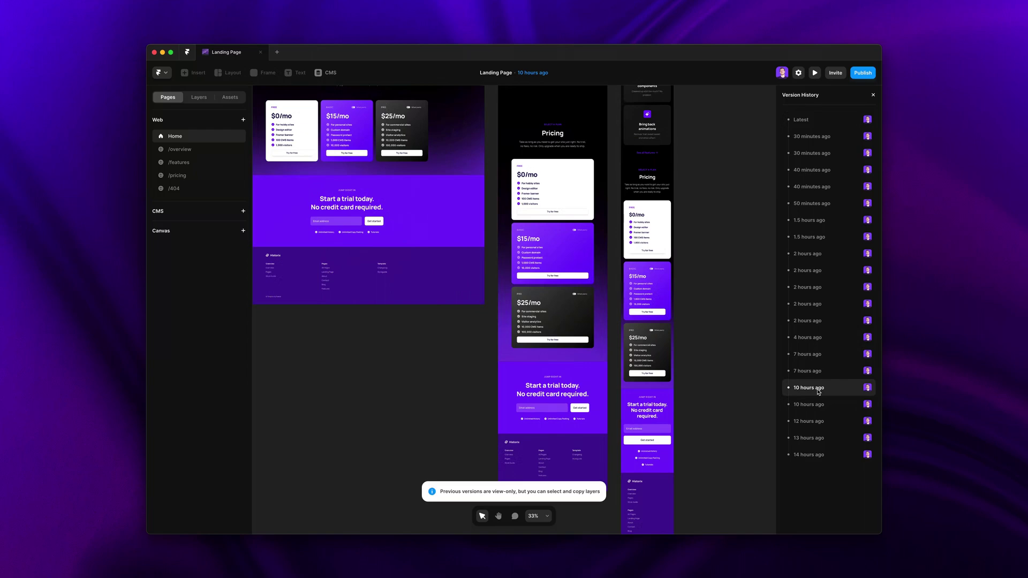
click(814, 456)
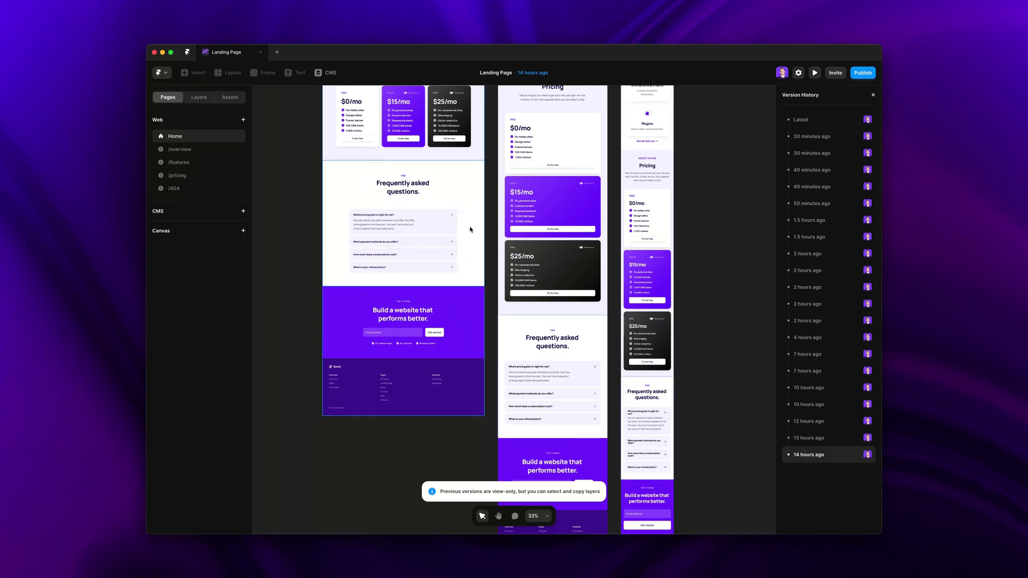
click(818, 120)
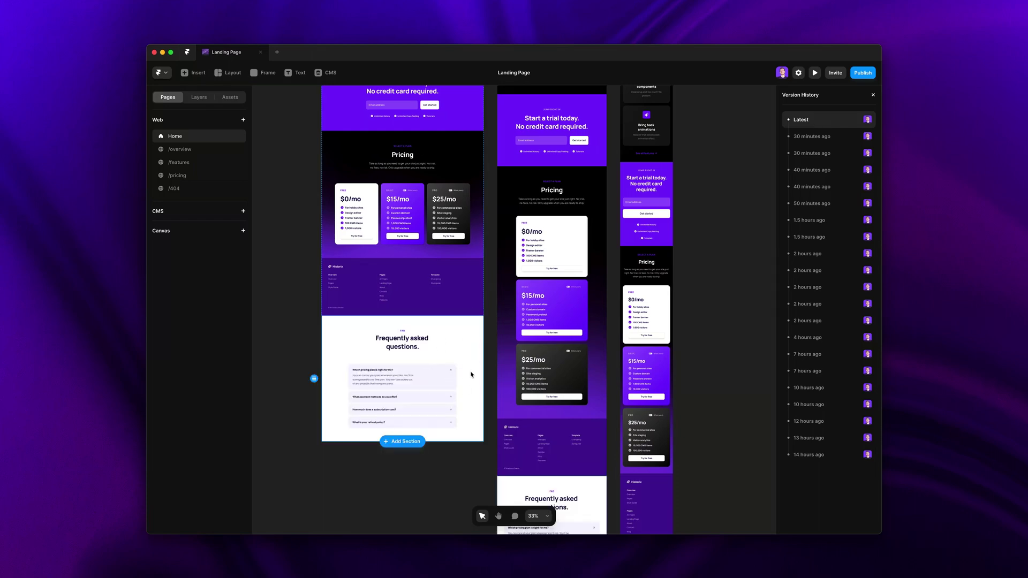
Step: Place the FAQ above the footer, then copy the dark FAQ from the 13-hours-ago version and return to Latest
drag(472, 374, 476, 302)
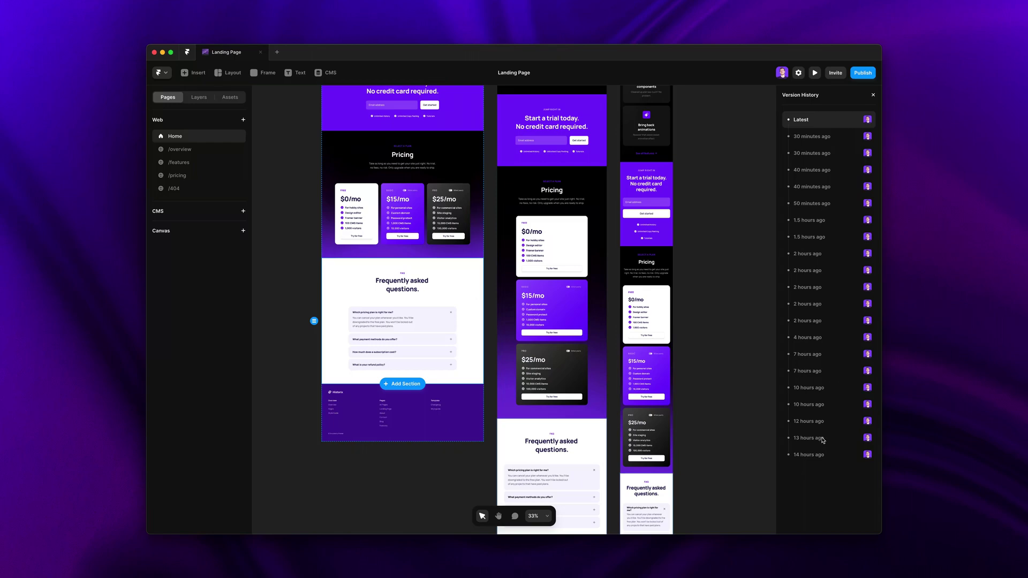
click(807, 438)
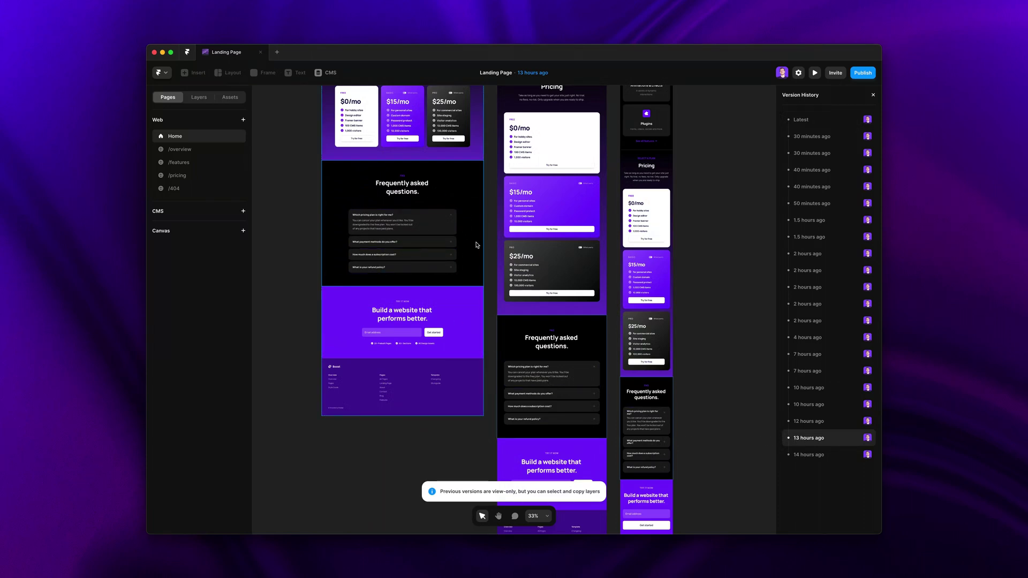
click(819, 119)
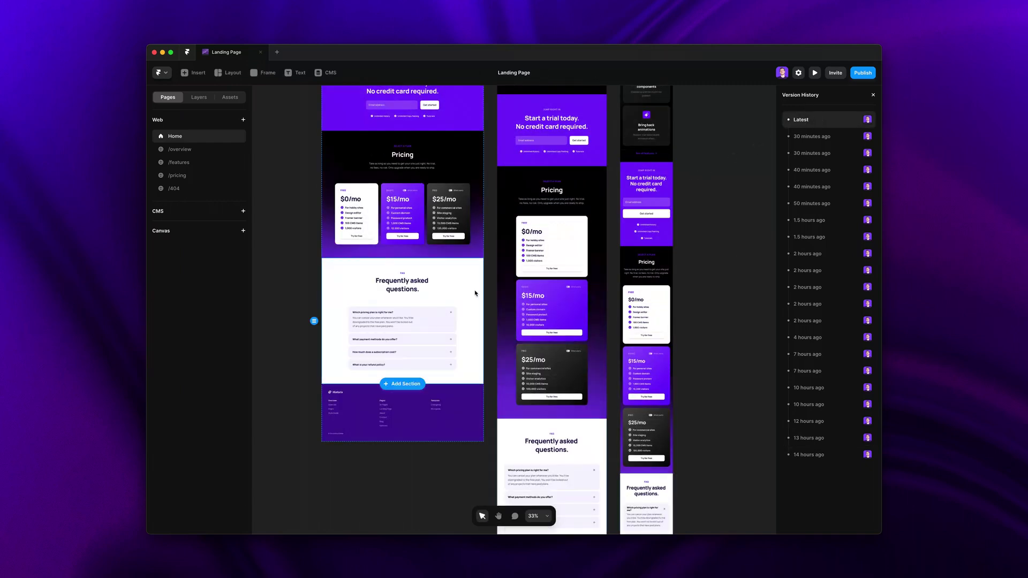
scroll(475, 292, up, 3)
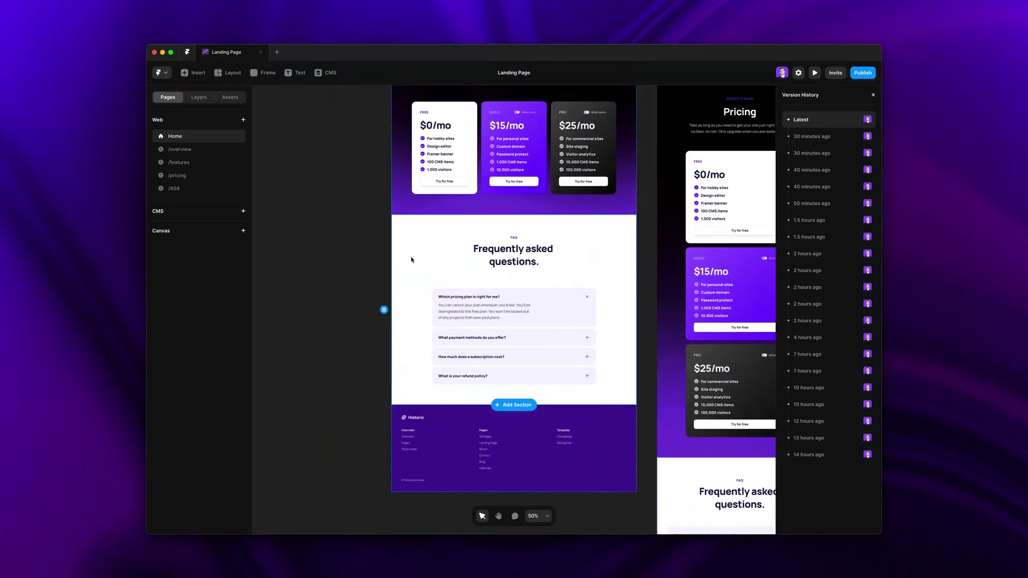
Step: Paste the dark FAQ from history over the light one, choosing Replace in Paste From History
key(ctrl+v)
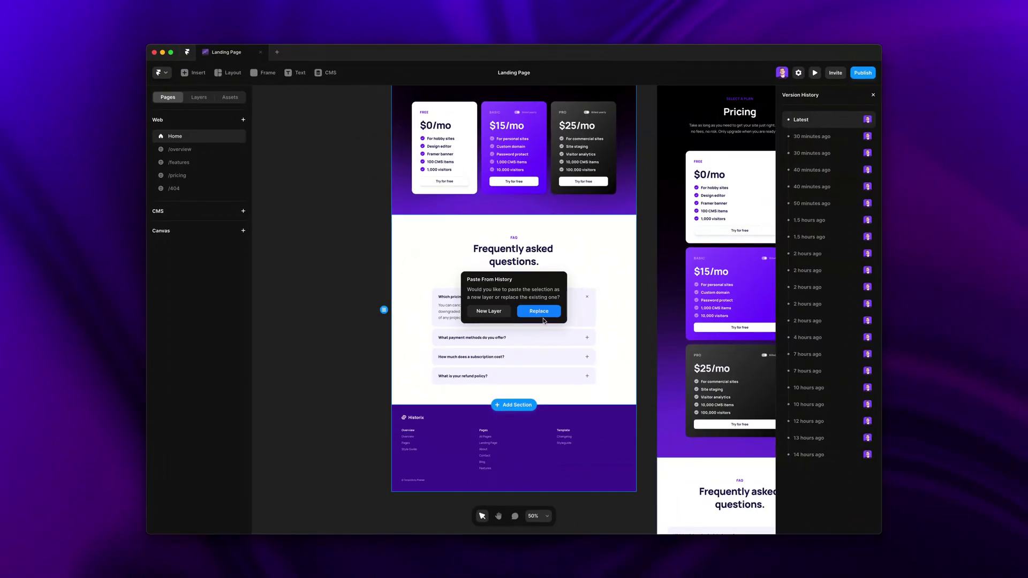
click(542, 317)
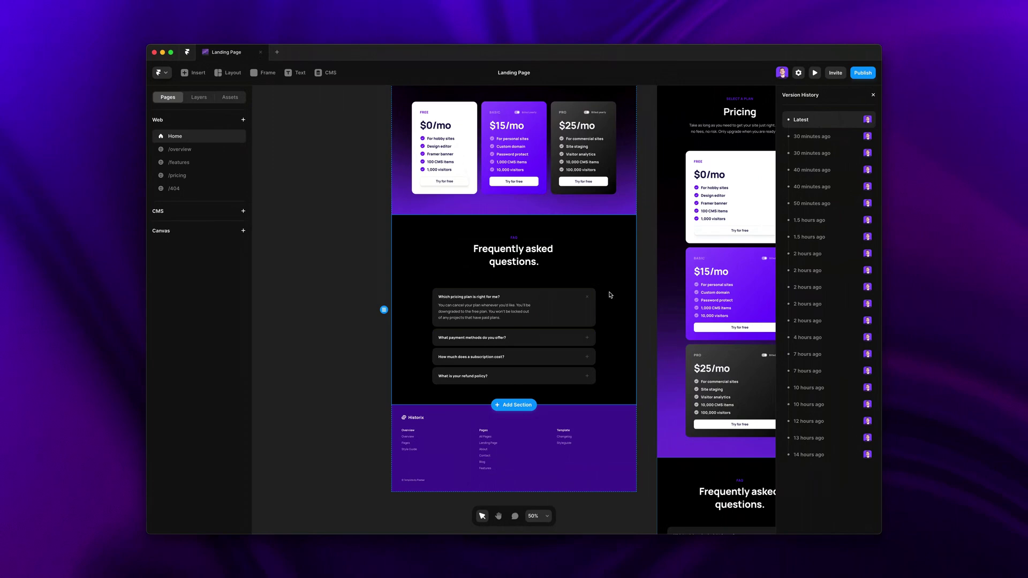
scroll(618, 299, up, 2)
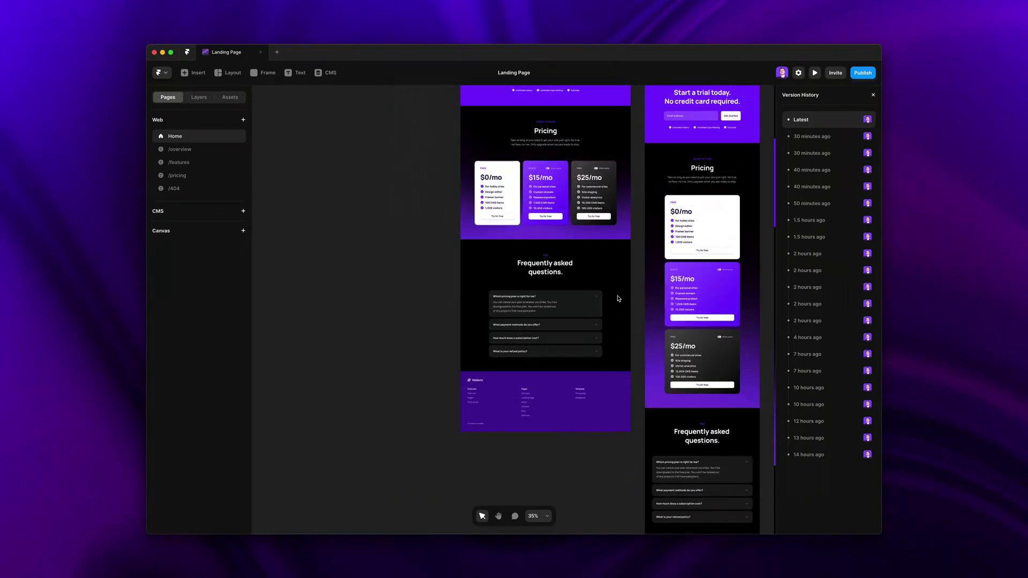
ctrl+scroll(617, 298, down, 3)
ctrl+scroll(618, 299, down, 3)
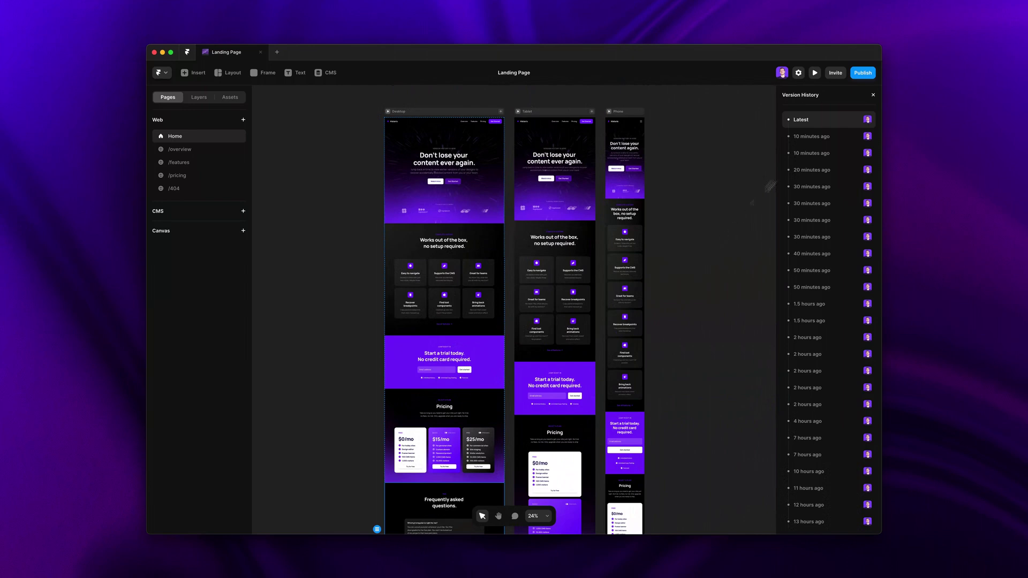
Step: Publish the updated Landing Page and open the live framer.app site showing three tiers and dark FAQ
click(864, 76)
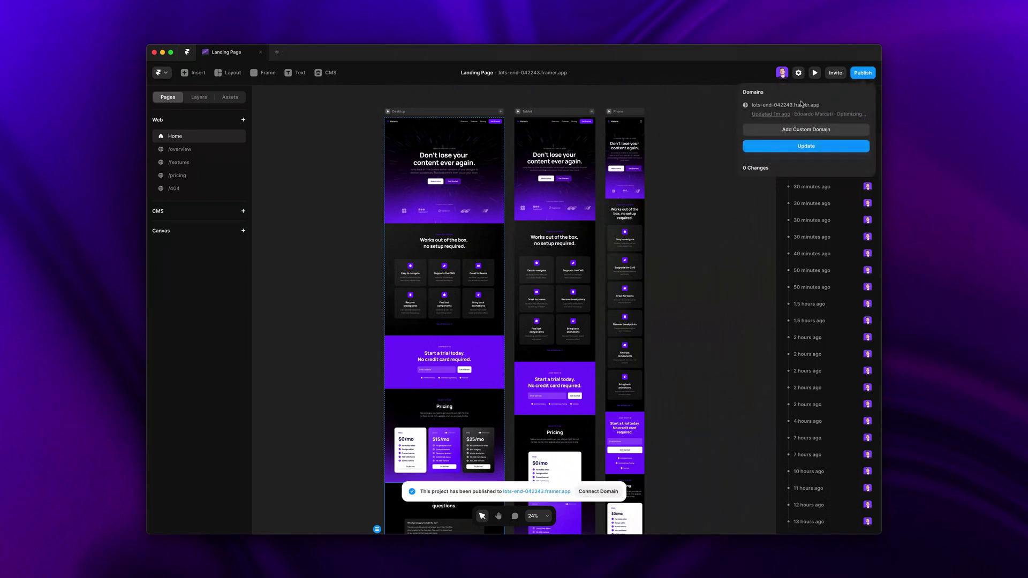
click(798, 107)
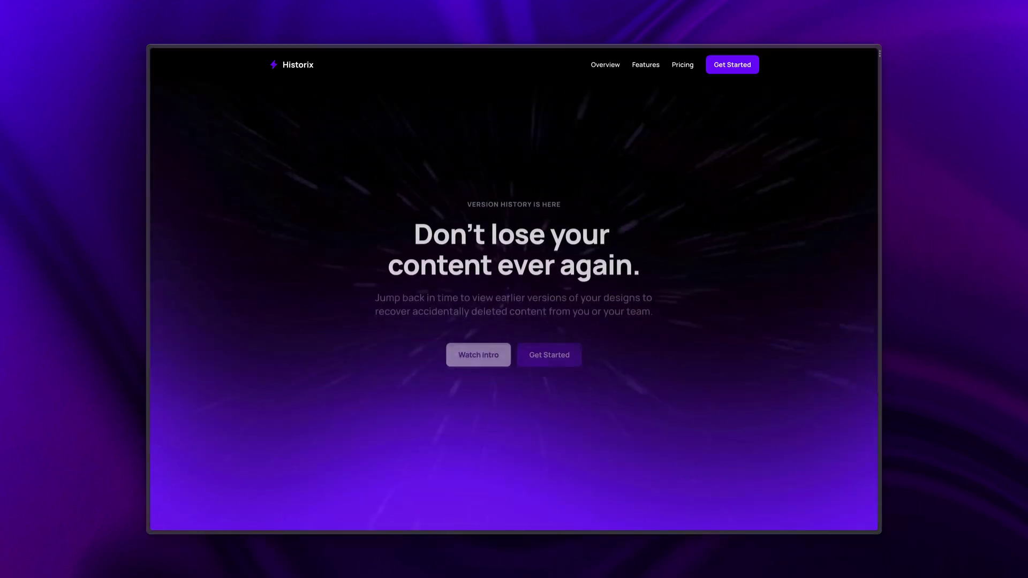
scroll(514, 305, down, 3)
scroll(515, 305, down, 2)
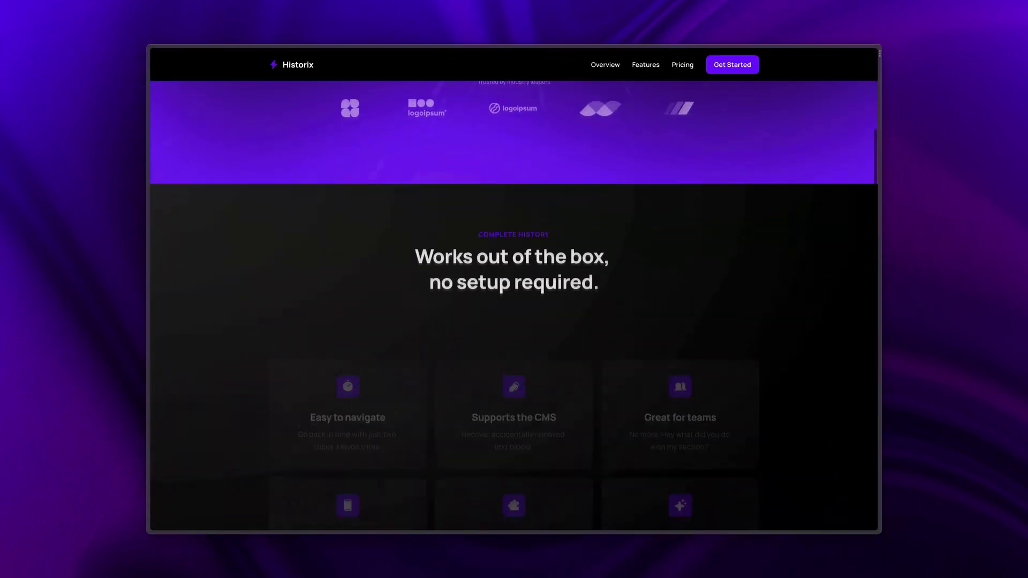
scroll(514, 305, down, 3)
scroll(514, 305, down, 1)
scroll(514, 306, down, 5)
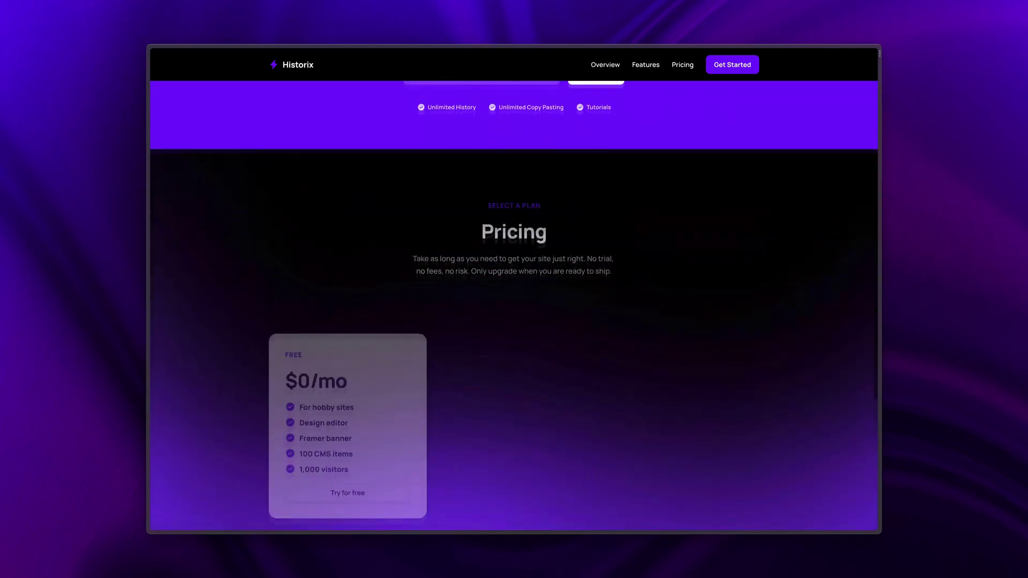
scroll(514, 305, down, 2)
scroll(514, 306, down, 5)
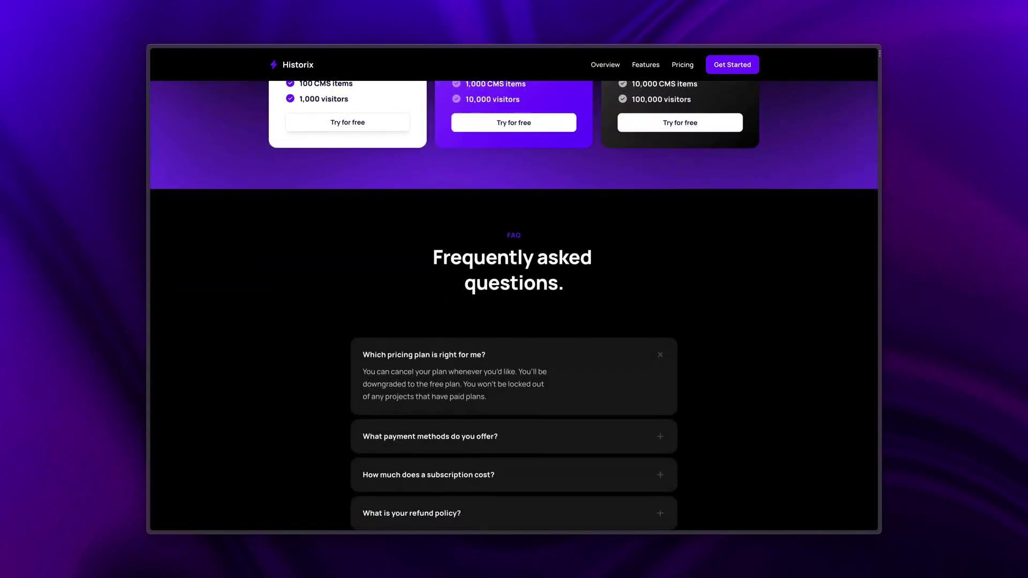